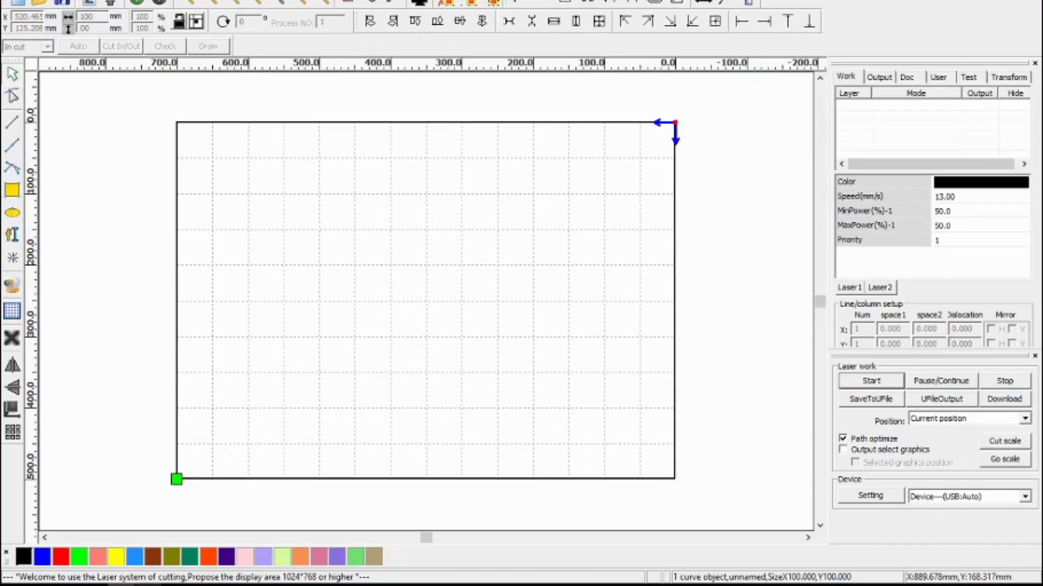
Draw a rectangle in the upper-left part of the work area and set its size to 100 × 100 mm.
click(13, 190)
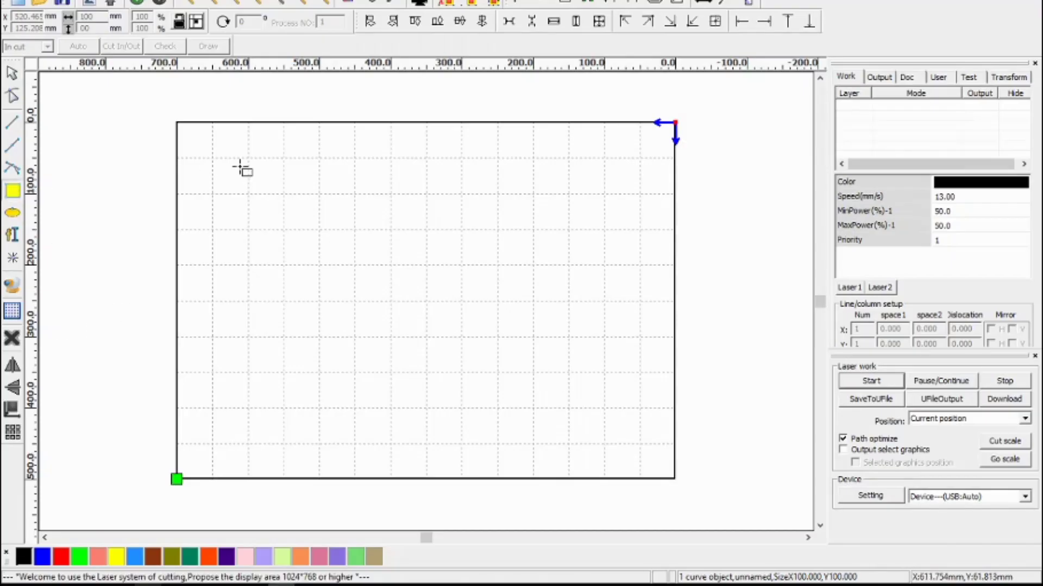
mouse_move(240, 166)
mouse_down()
mouse_move(340, 277)
mouse_move(395, 282)
mouse_up()
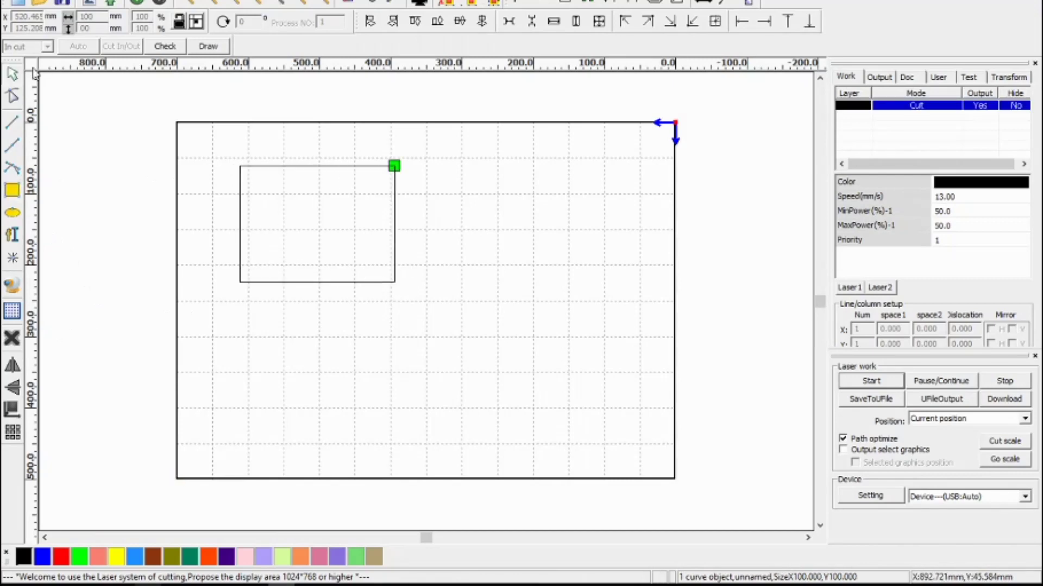
click(291, 170)
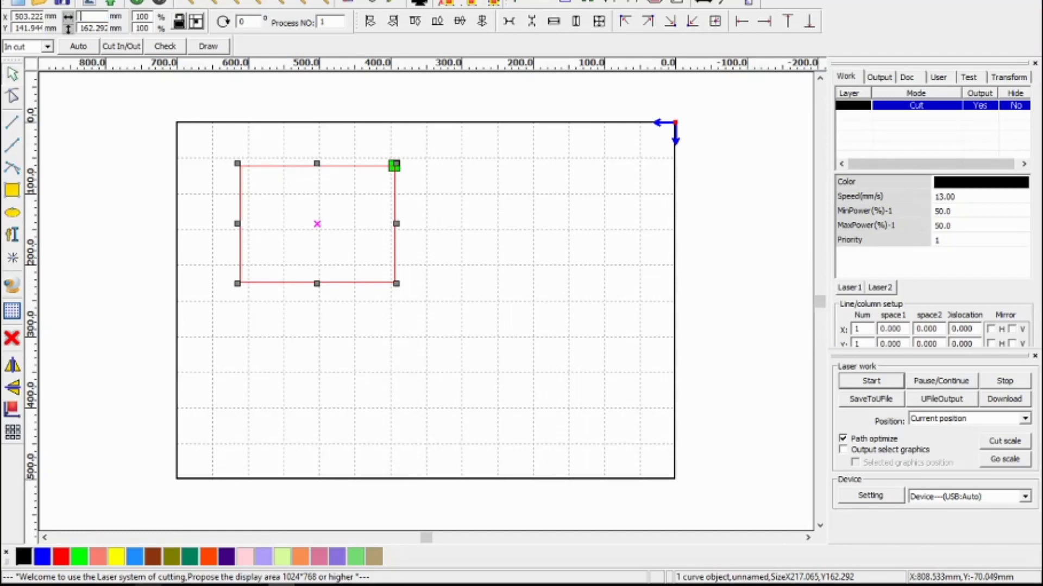
text(100)
key(Tab)
text(100)
key(Tab)
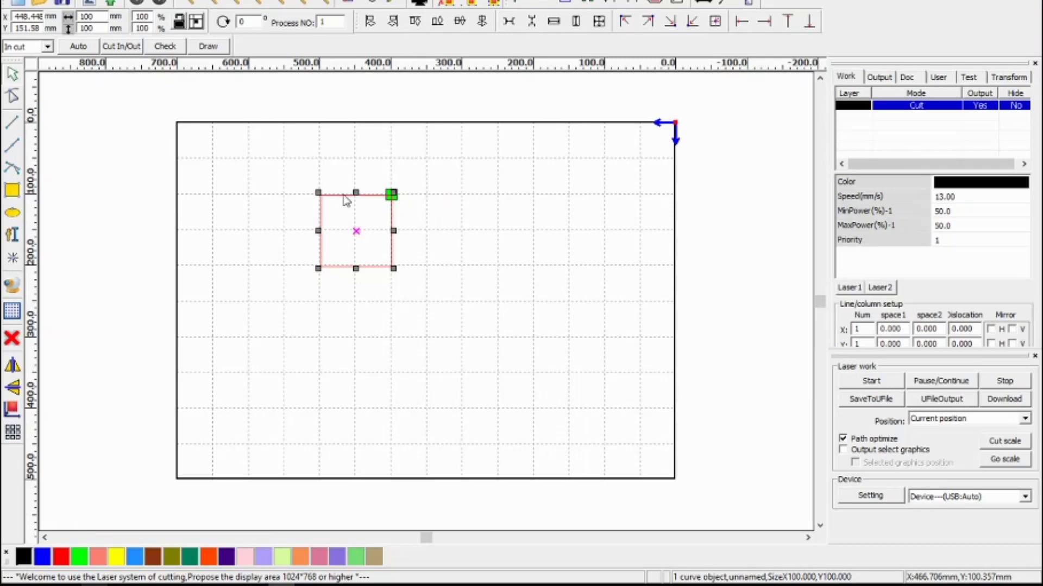
Open the vendor settings by entering the vendor parameter password, and read the parameters from the controller.
click(33, 8)
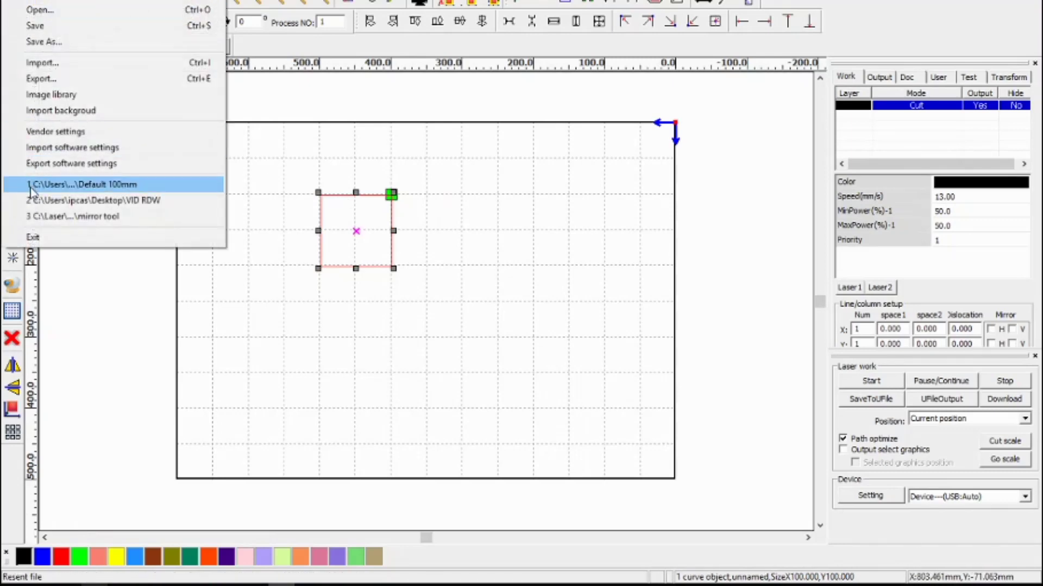
click(55, 133)
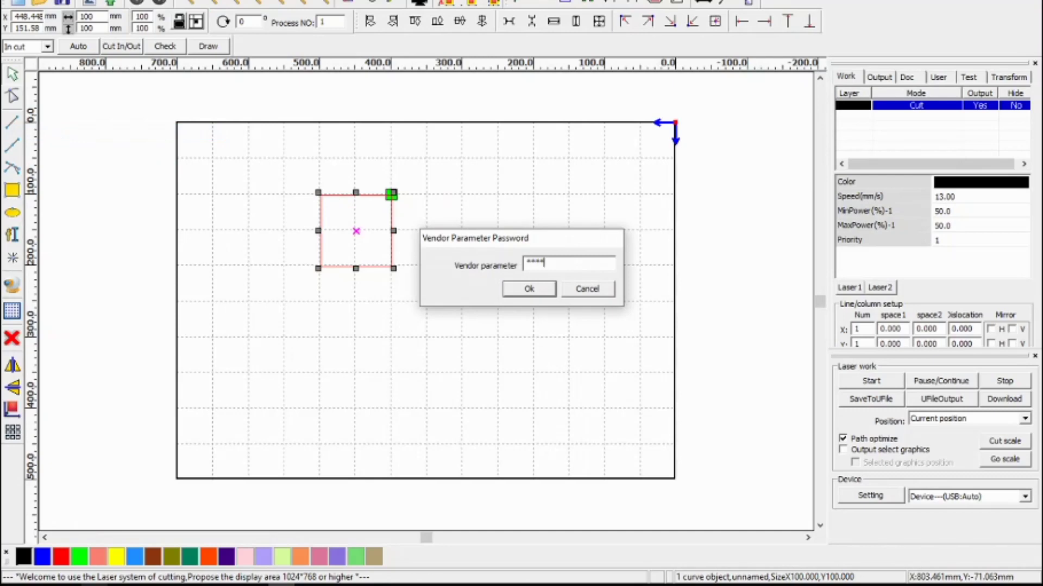
key(Return)
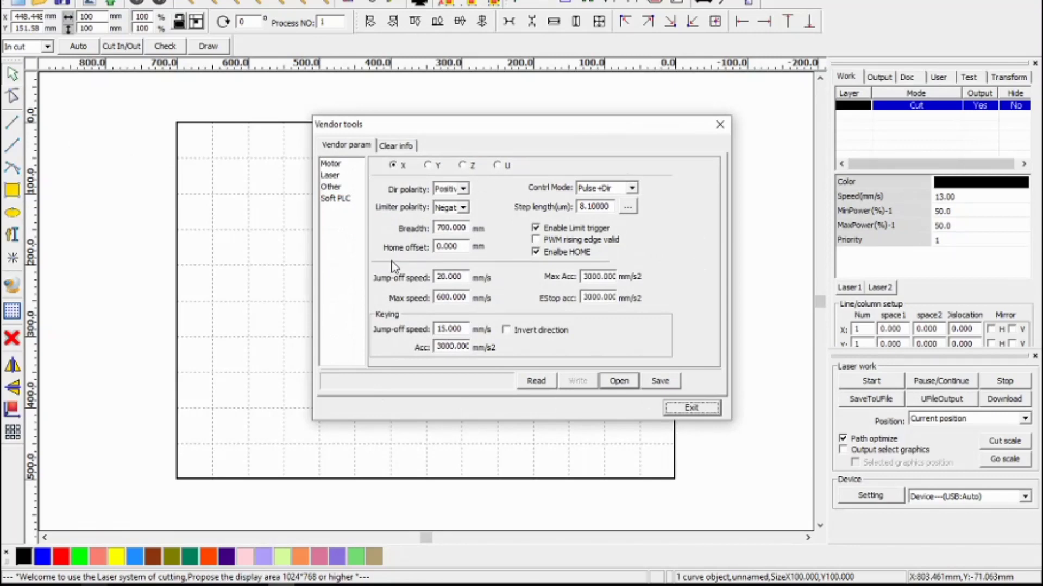
click(535, 384)
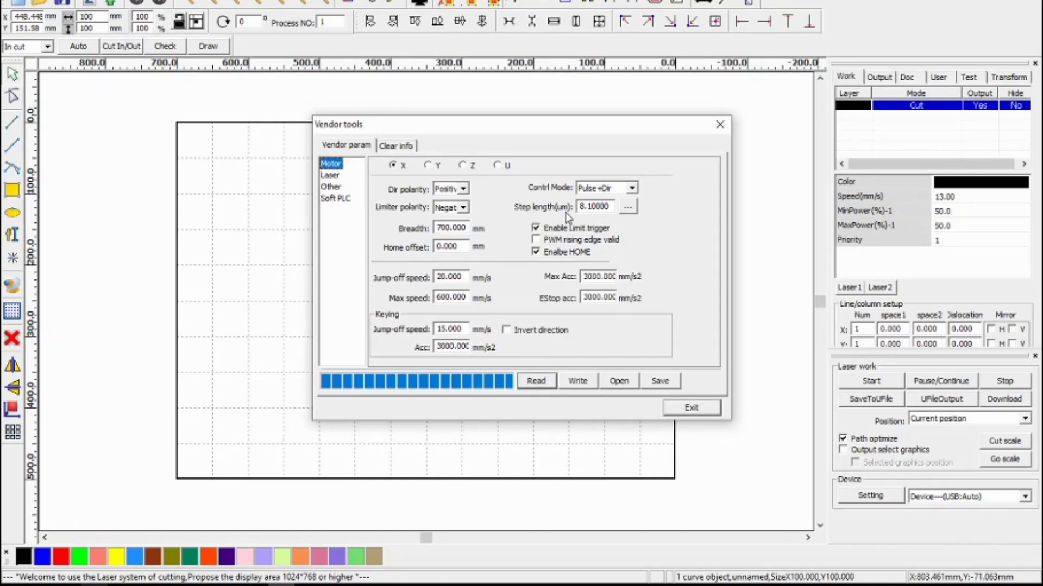
Recalculate the X-axis step length to 8.91 µm using a graph length of 100 mm and the measured cut length.
click(629, 207)
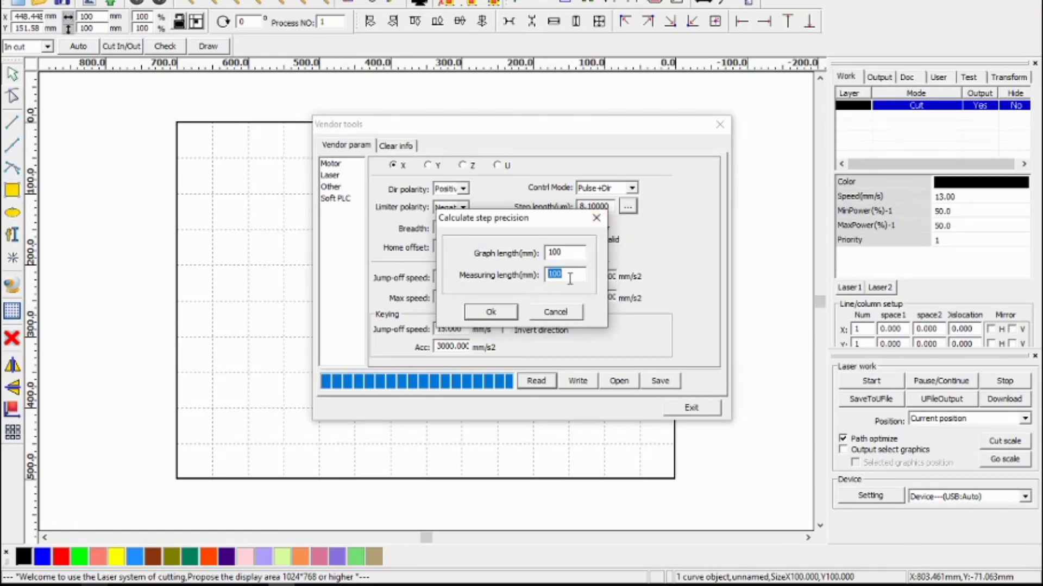
text(1)
click(490, 313)
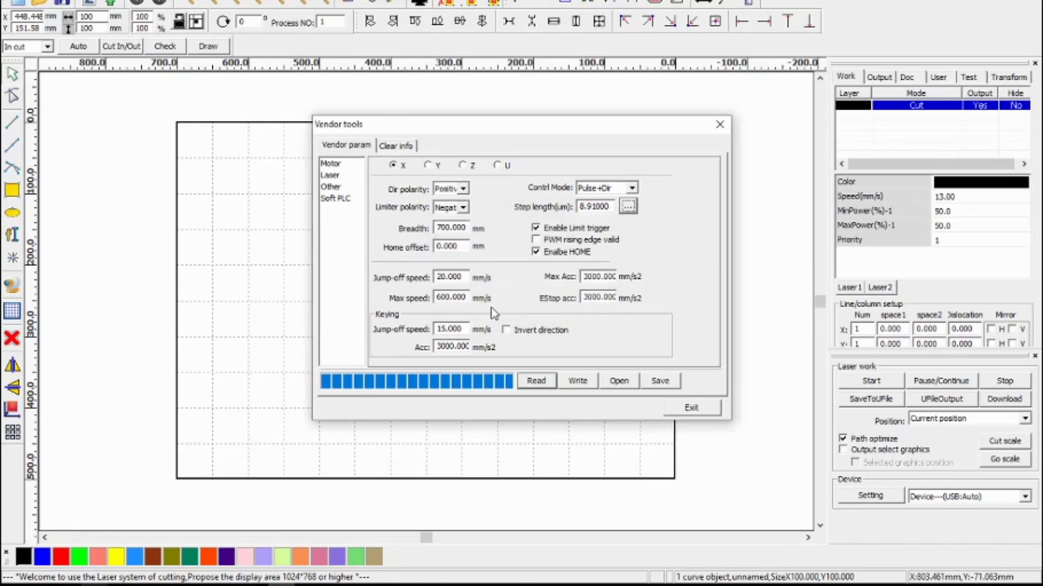
click(536, 228)
Recalculate the Y-axis step length from 100 mm graph and 90 mm measured lengths, and write the parameters to the controller.
click(429, 166)
click(629, 209)
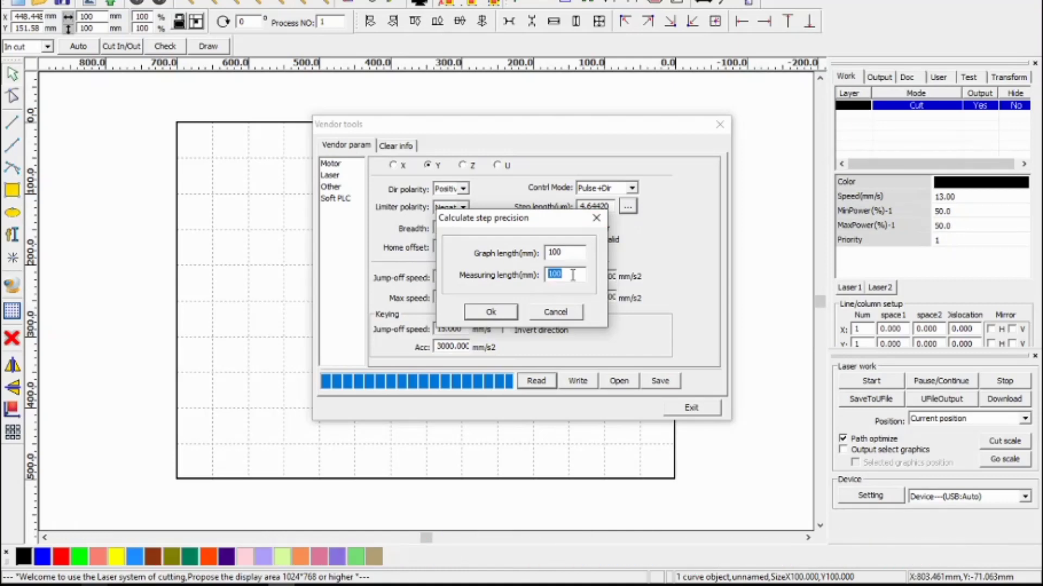
text(90)
click(490, 312)
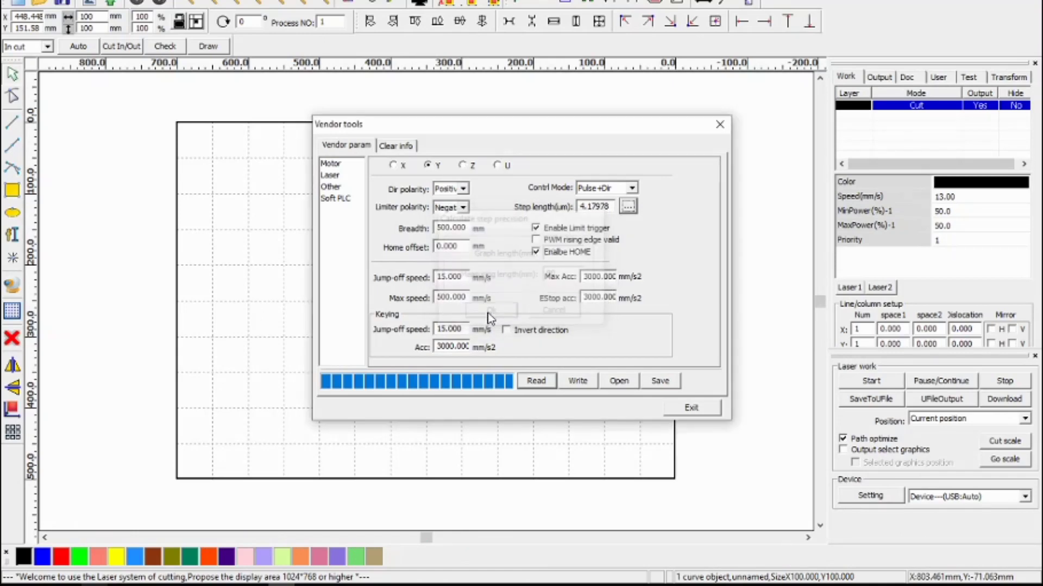
click(578, 383)
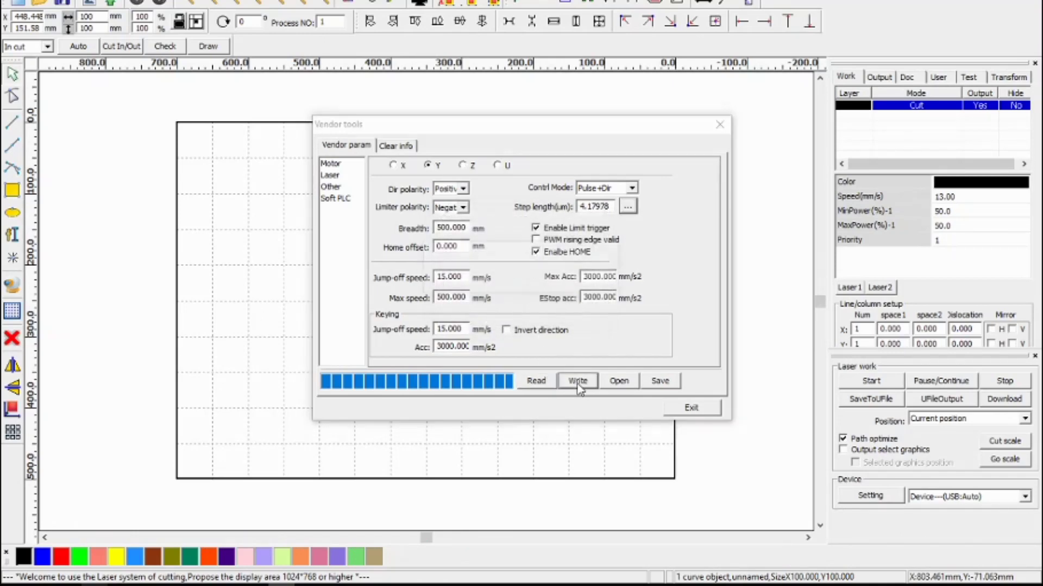
click(692, 409)
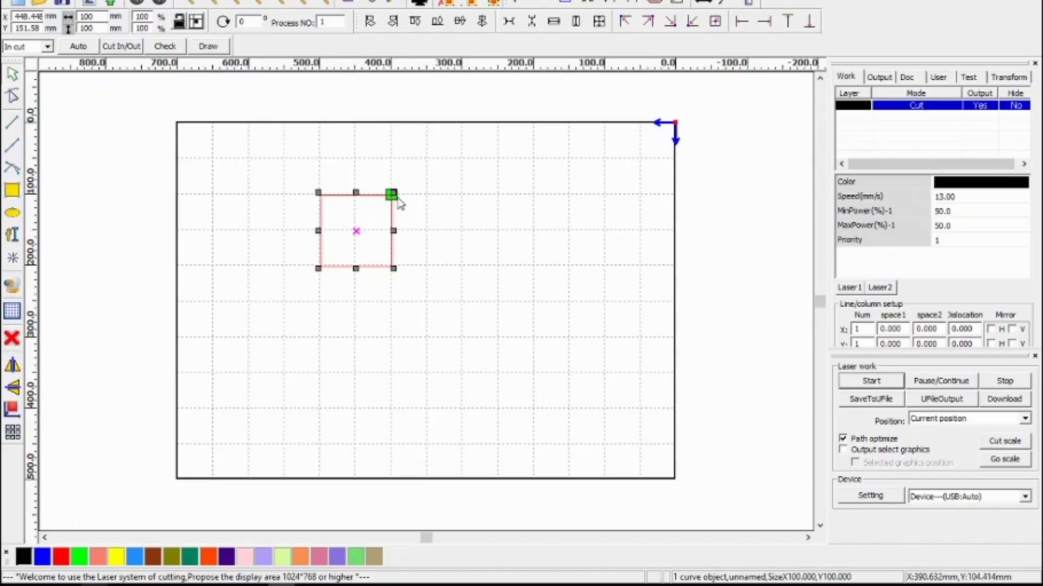
Read the vendor parameters from the controller again and save them to the desktop as New Settings.
click(38, 2)
click(41, 133)
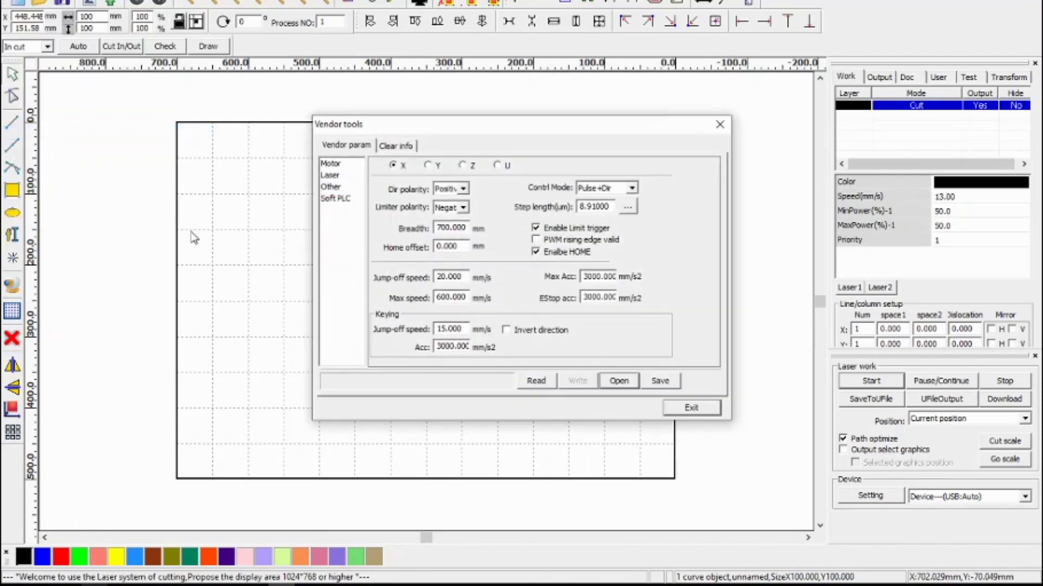
click(536, 381)
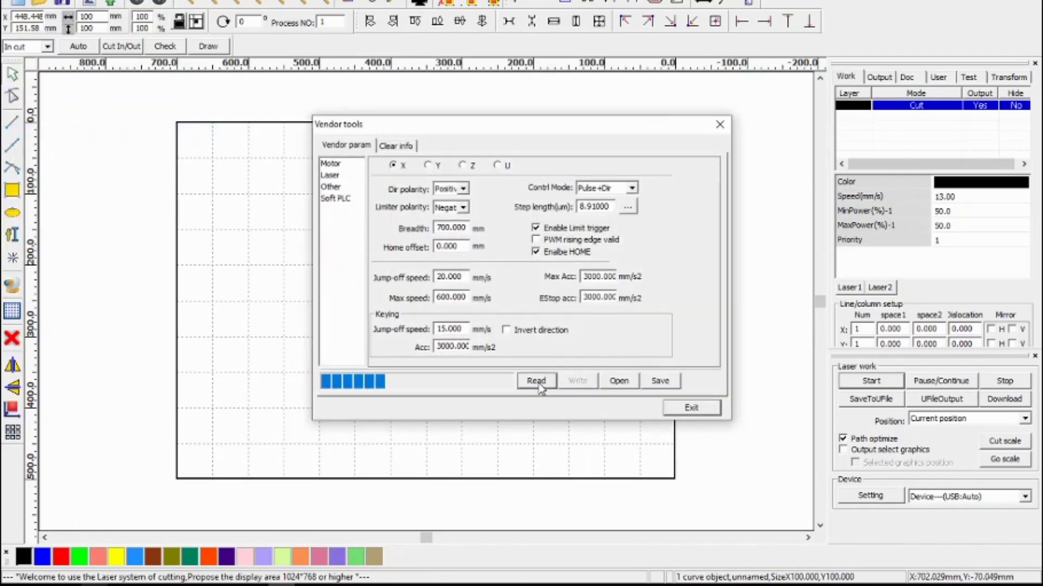
click(660, 382)
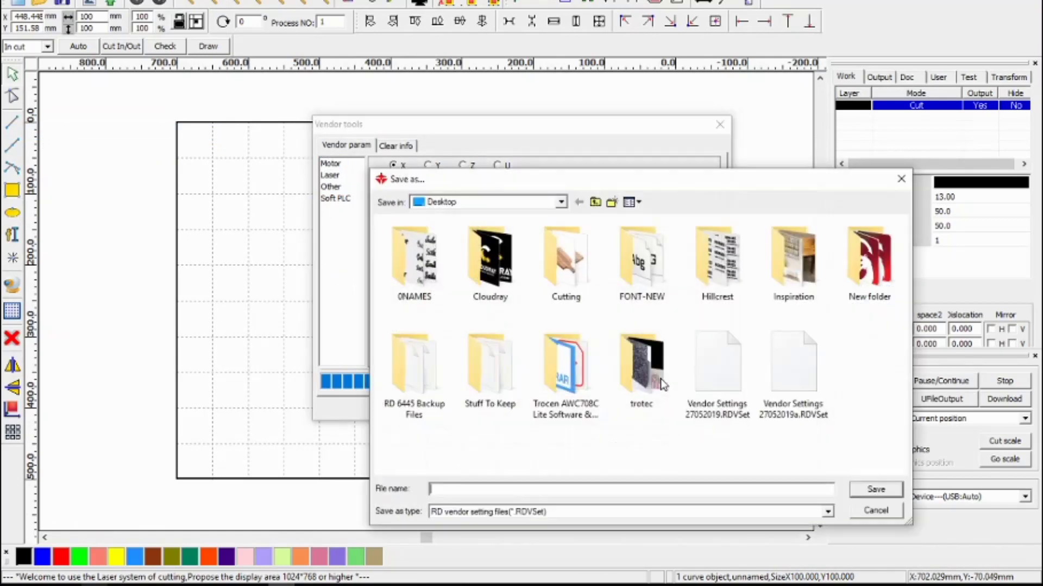
text(New Settings)
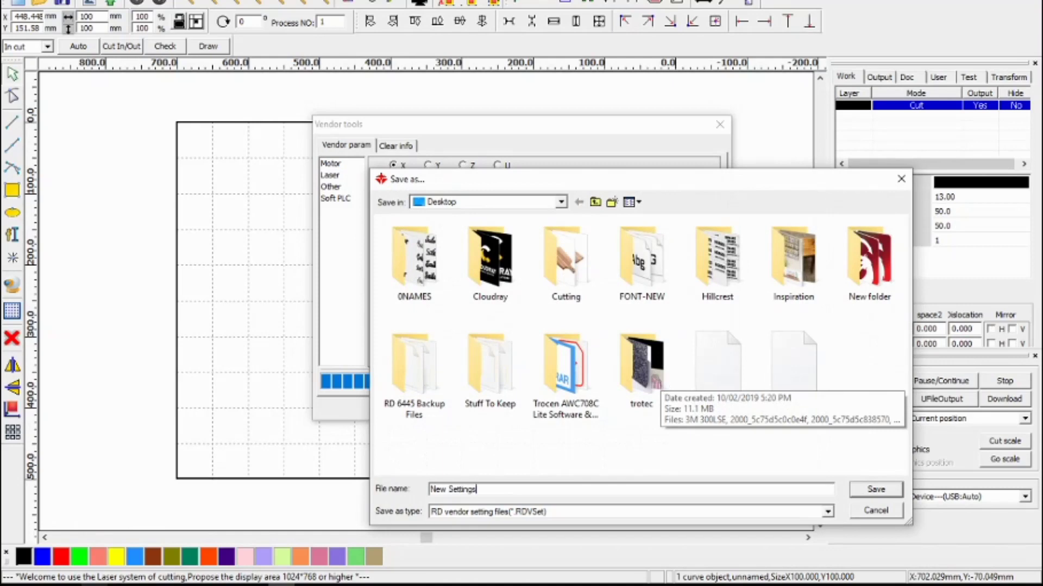
key(Return)
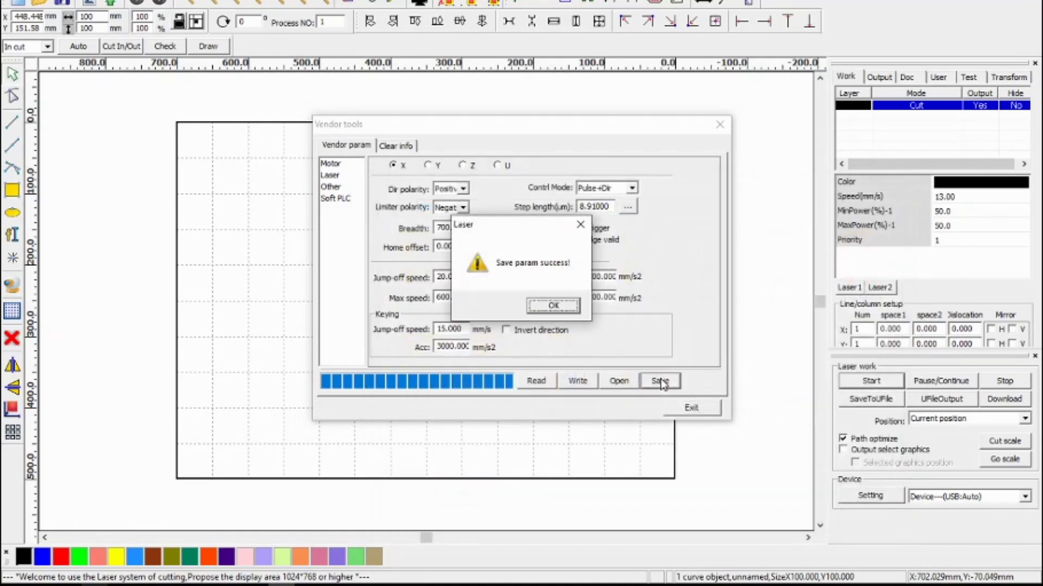
click(555, 307)
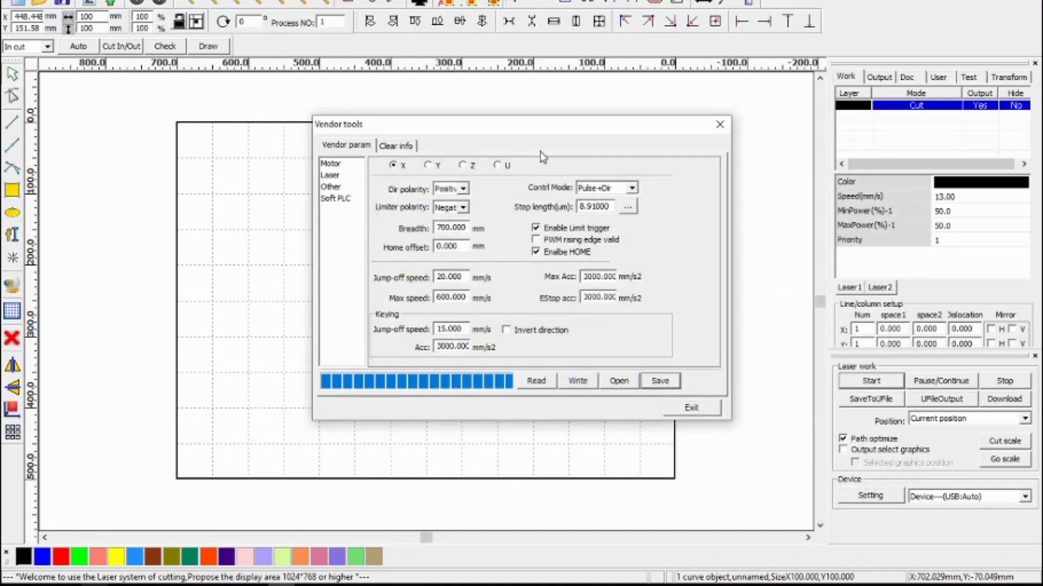
click(619, 382)
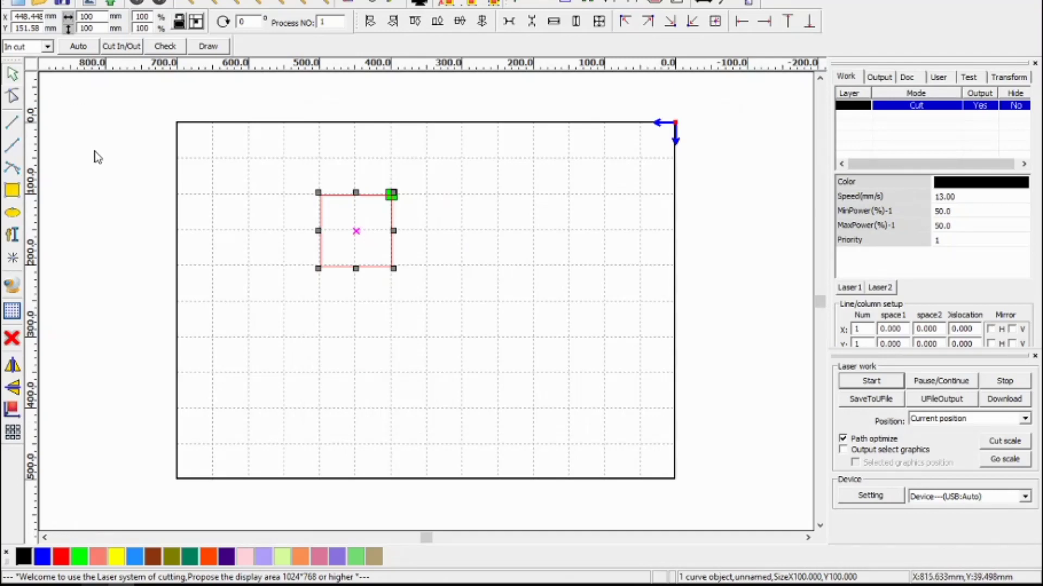
Resize the 100 mm square to 20 × 20 mm.
click(286, 180)
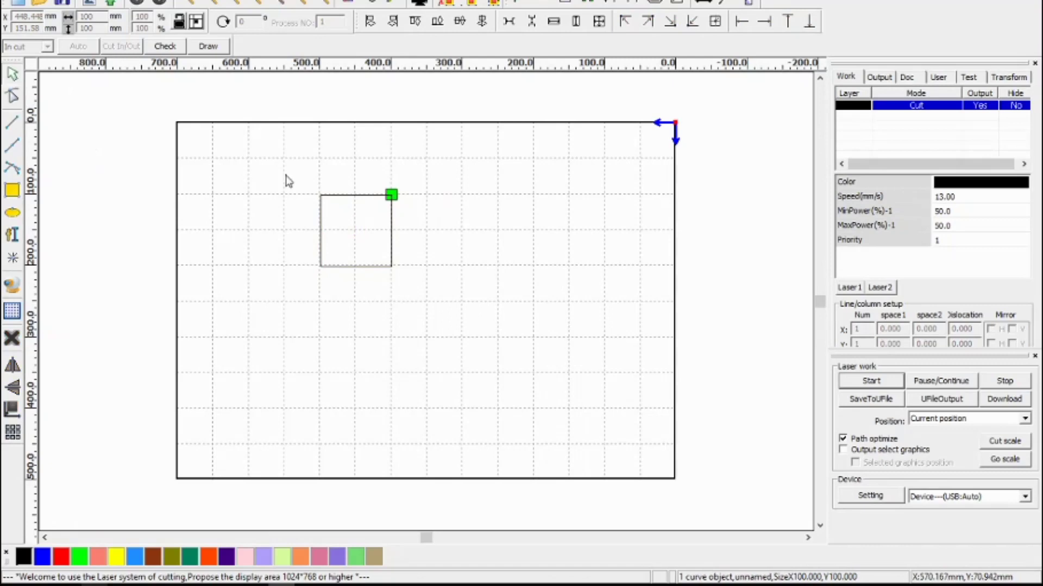
click(350, 199)
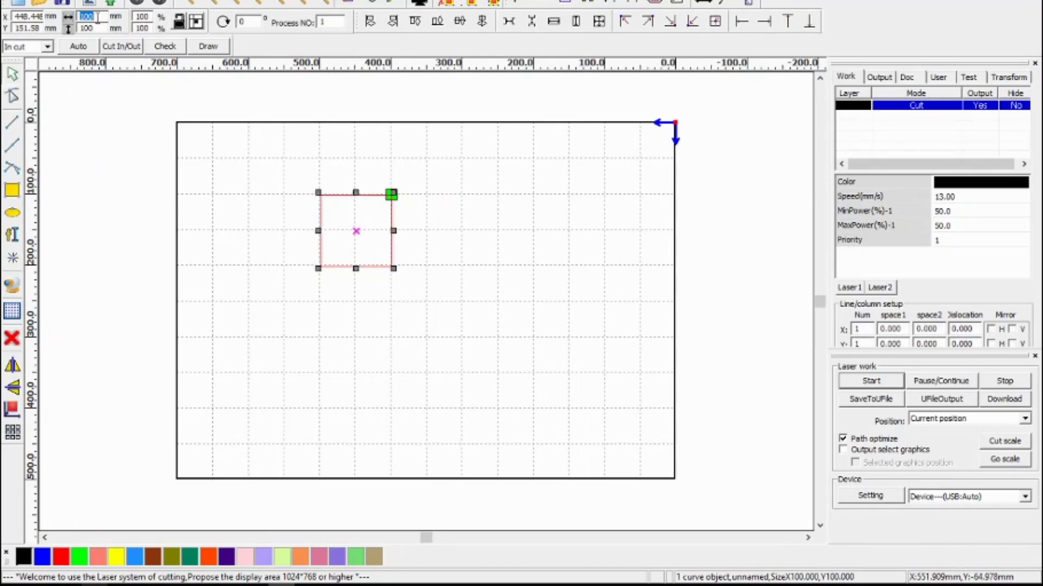
text(20)
key(Tab)
text(20)
key(Tab)
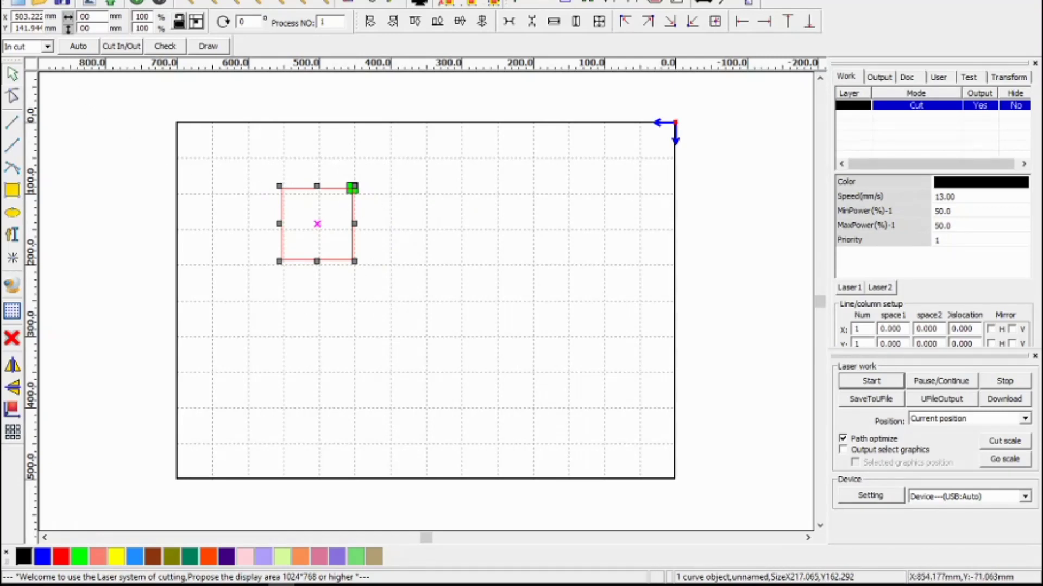
Try a 20 mm graph length in the X-axis step precision calculation, and write the vendor parameters to the controller.
click(11, 2)
click(57, 136)
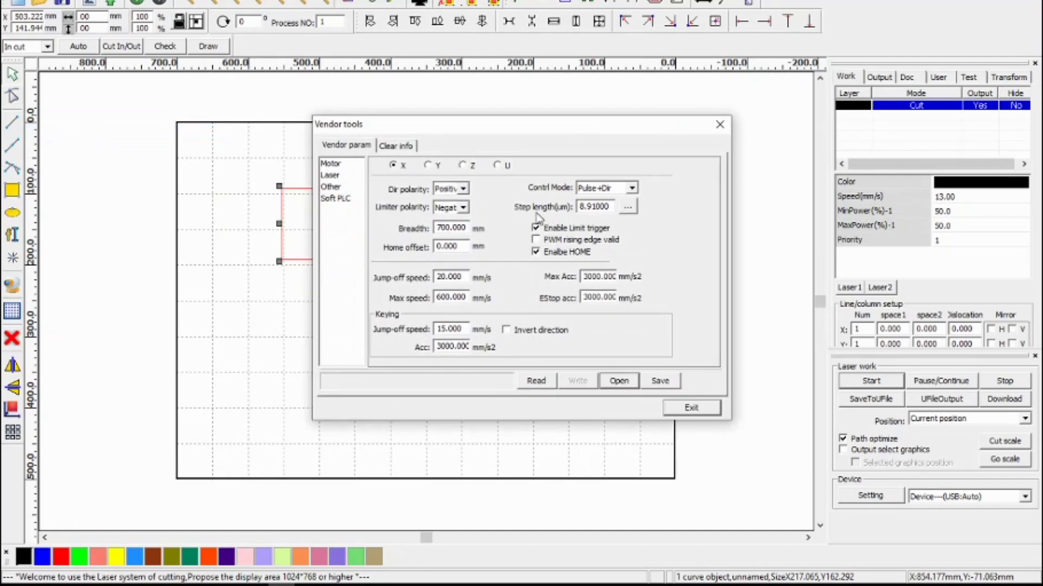
click(628, 207)
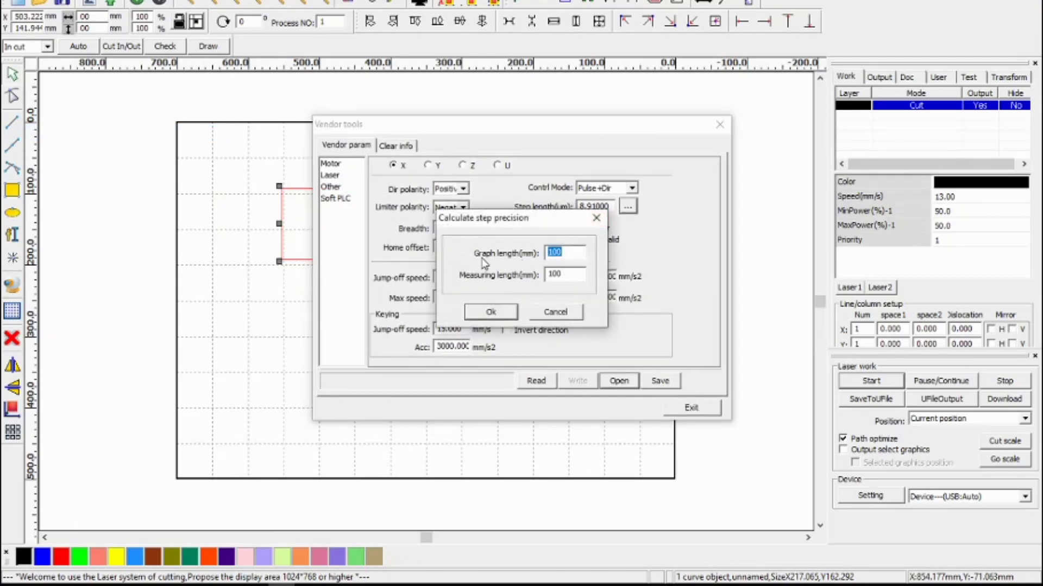
text(20)
click(538, 313)
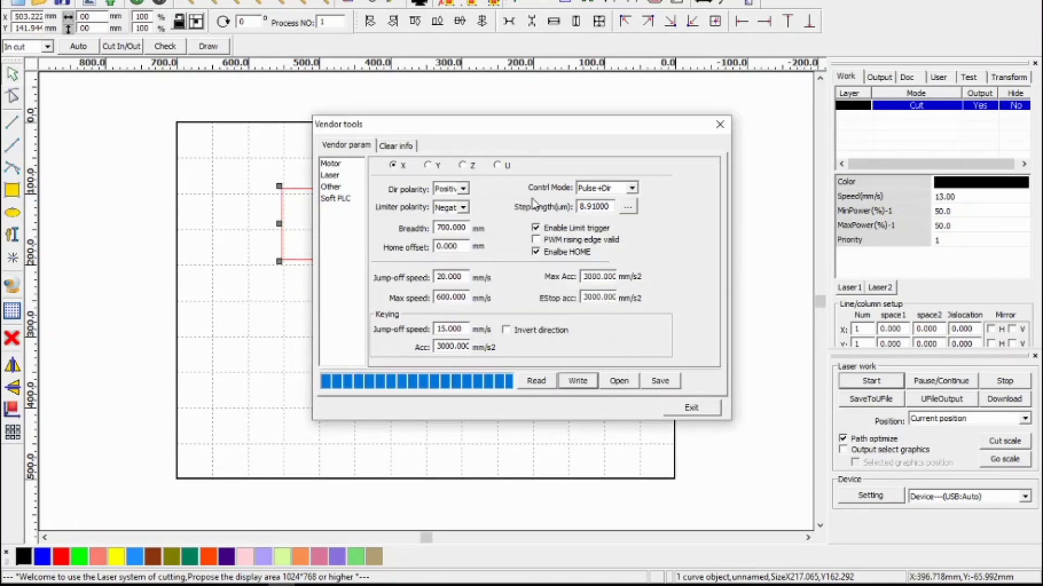
click(579, 382)
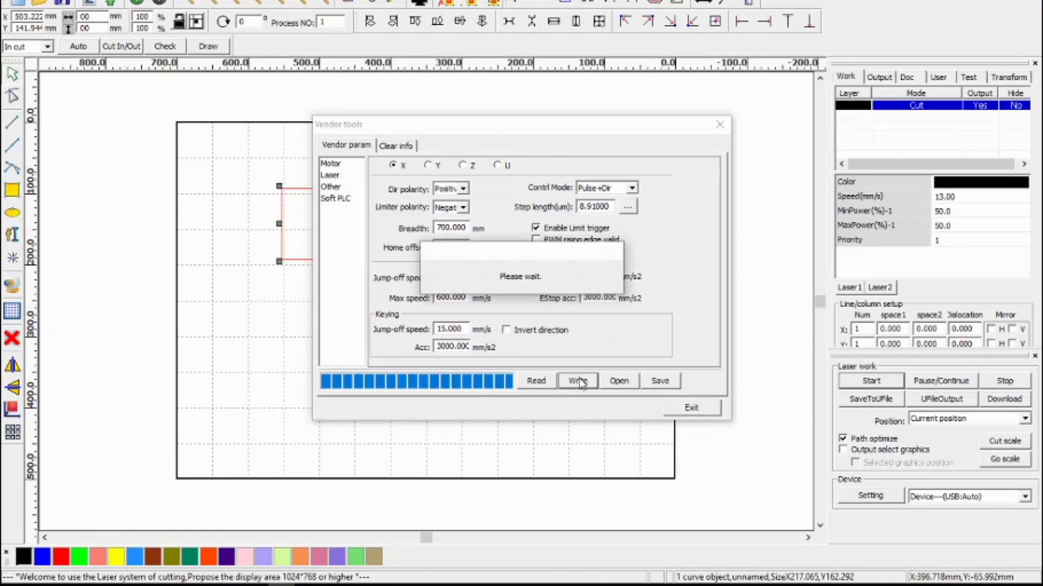